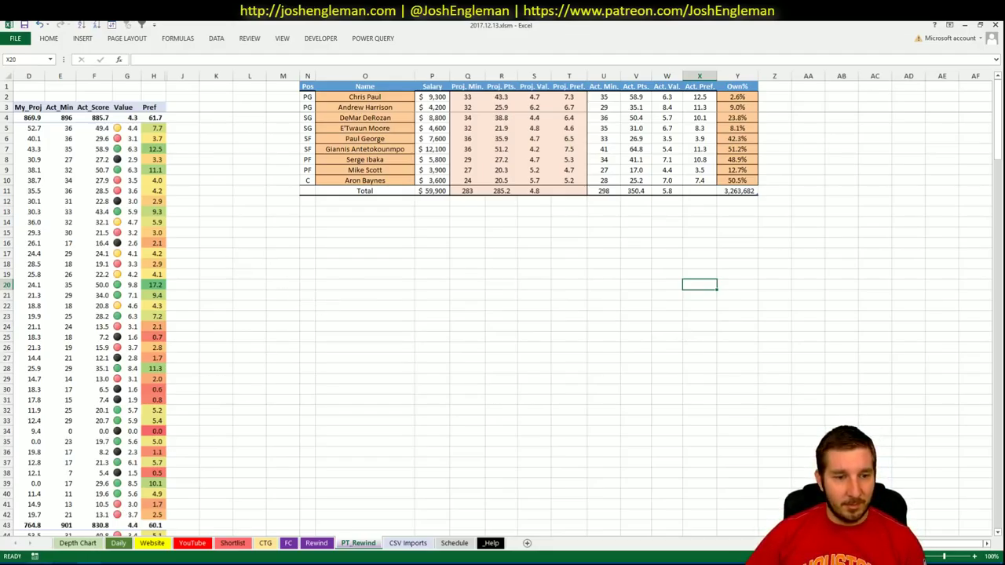
# Step: Switch to Chrome and show the FanDuel scoring page comparing the 350.40-point lineup with the 394-point entry
pyautogui.hotkey('alt', 'Tab')
pyautogui.click(345, 26)
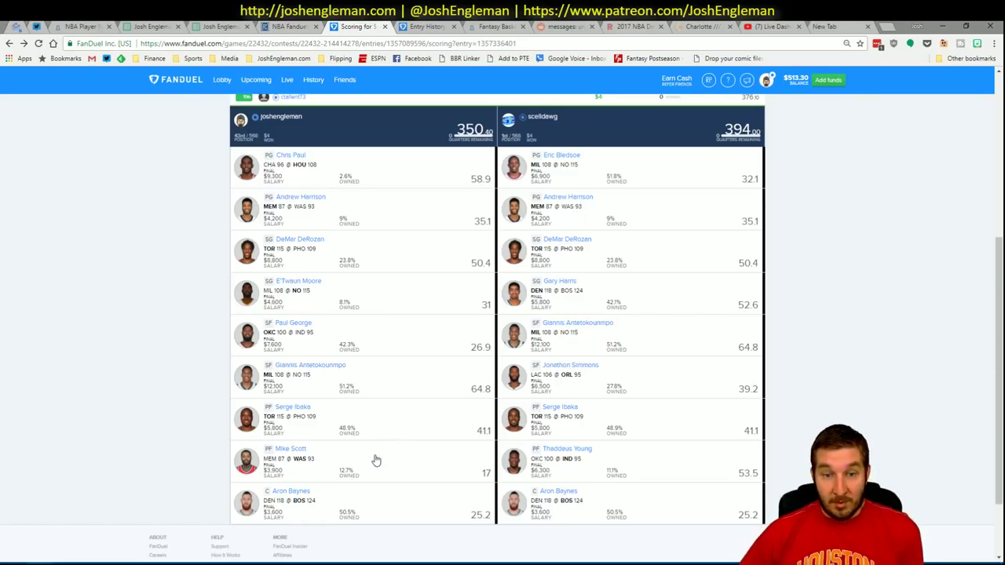
# Step: Bring up the tracker's FD Details summary: 297 FanDuel entries, $388.00 entered, $113.30 profit, 29.2% ROI
pyautogui.moveTo(47, 559)
pyautogui.click(86, 540)
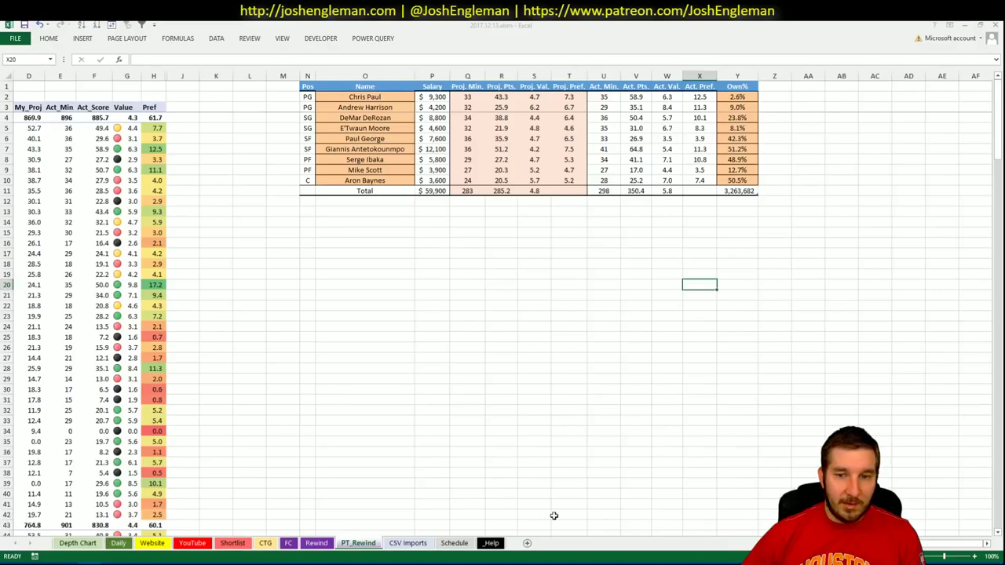
pyautogui.moveTo(275, 519)
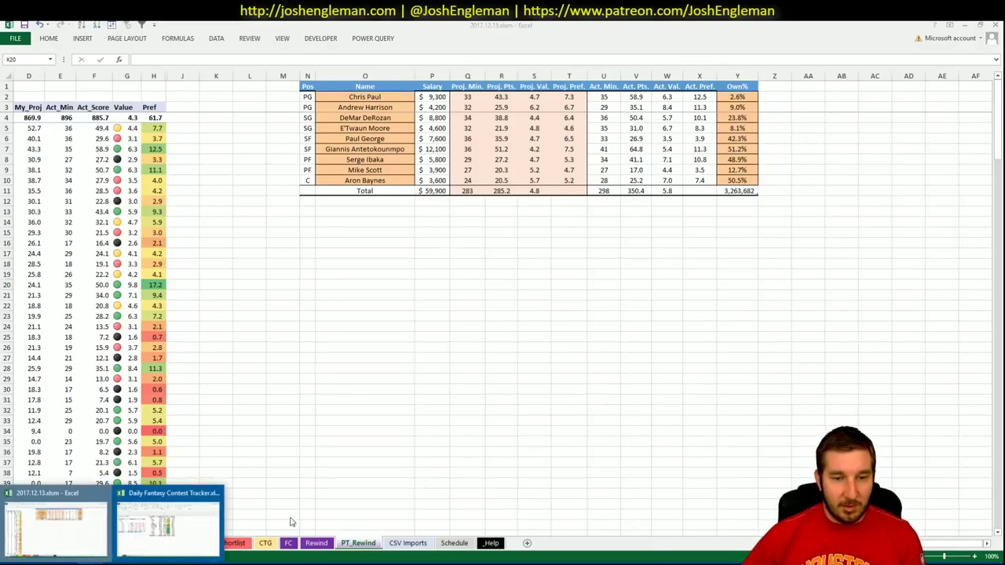
pyautogui.hotkey('alt', 'Tab')
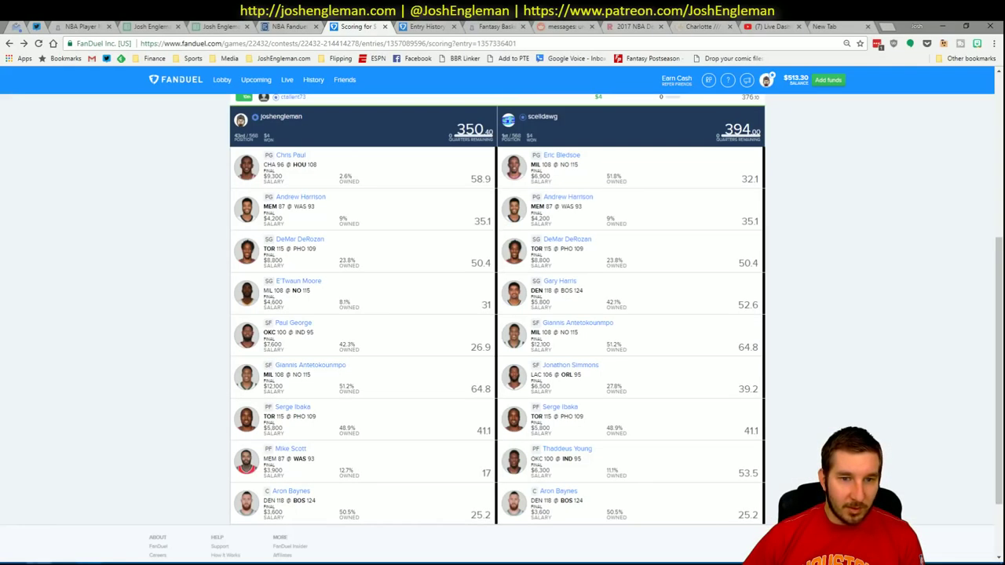
# Step: In the tracker, check the 13-Dec entry fees, $103.60 profit, $113.30 running total and 29.2% ROI
pyautogui.moveTo(86, 558)
pyautogui.click(213, 498)
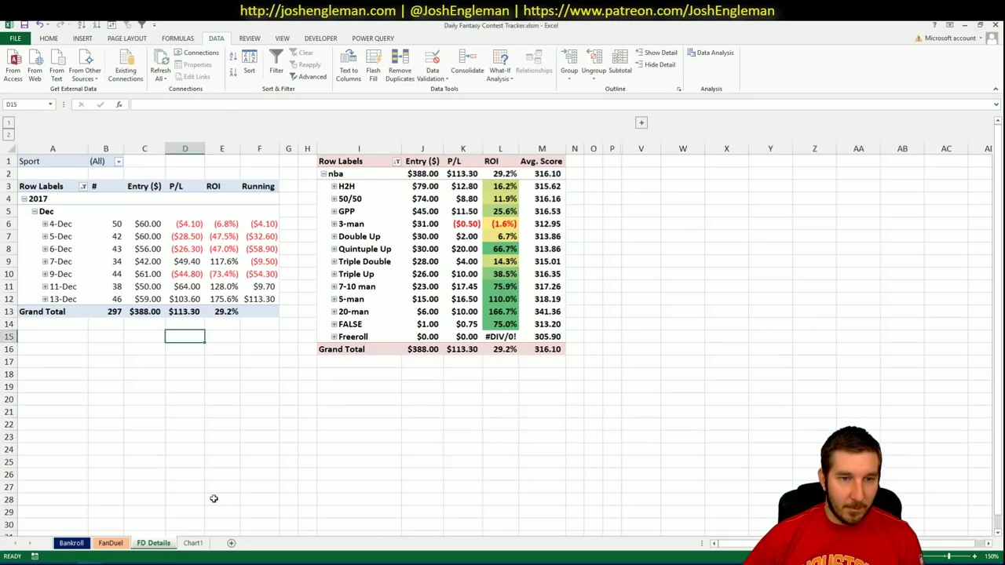
pyautogui.click(157, 301)
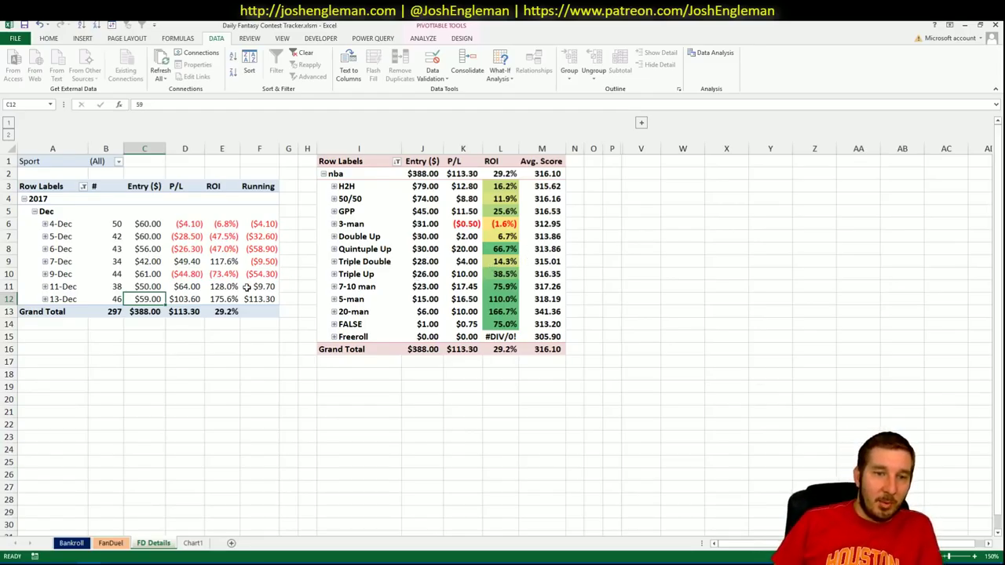
pyautogui.click(192, 299)
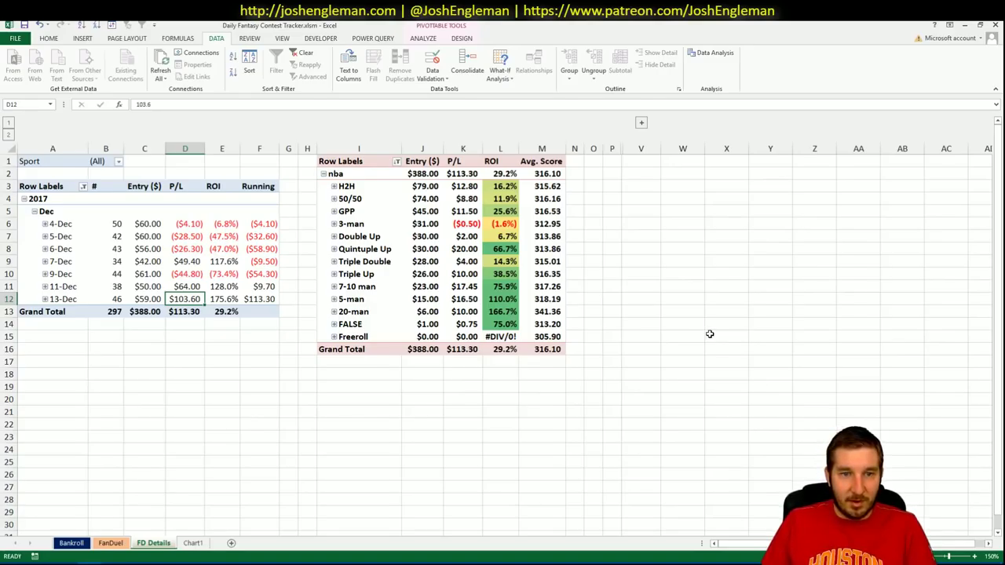
pyautogui.click(258, 303)
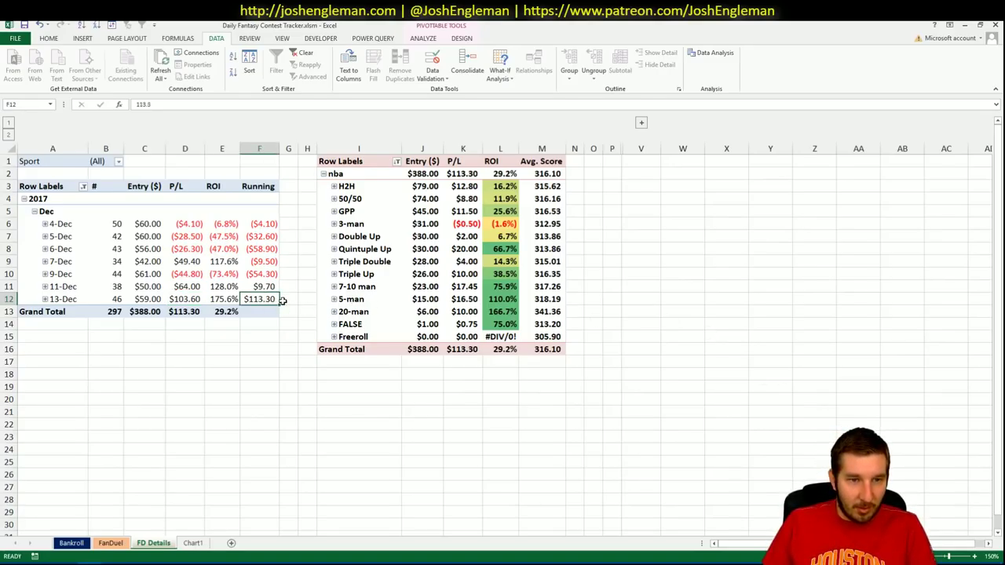
pyautogui.click(182, 311)
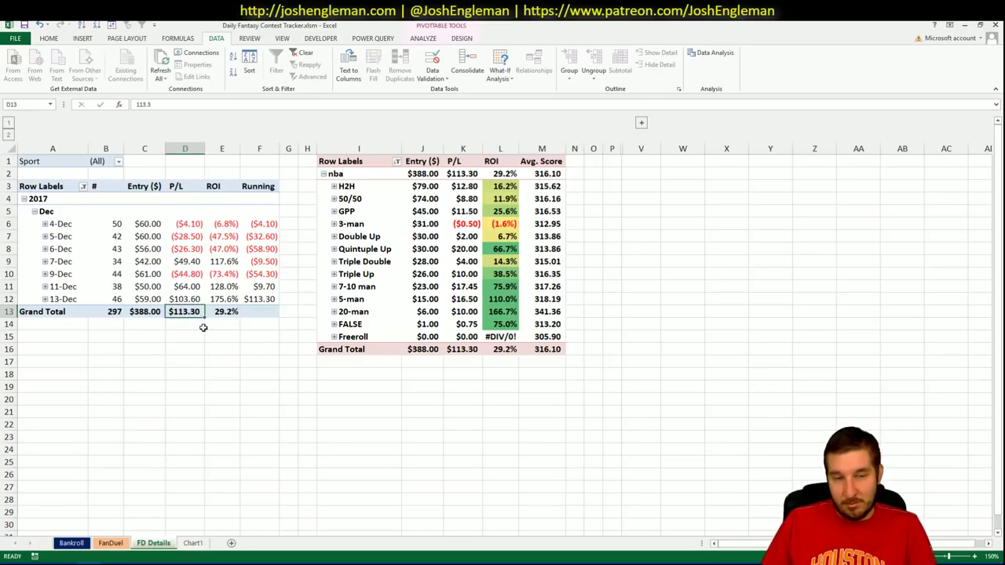
pyautogui.click(230, 312)
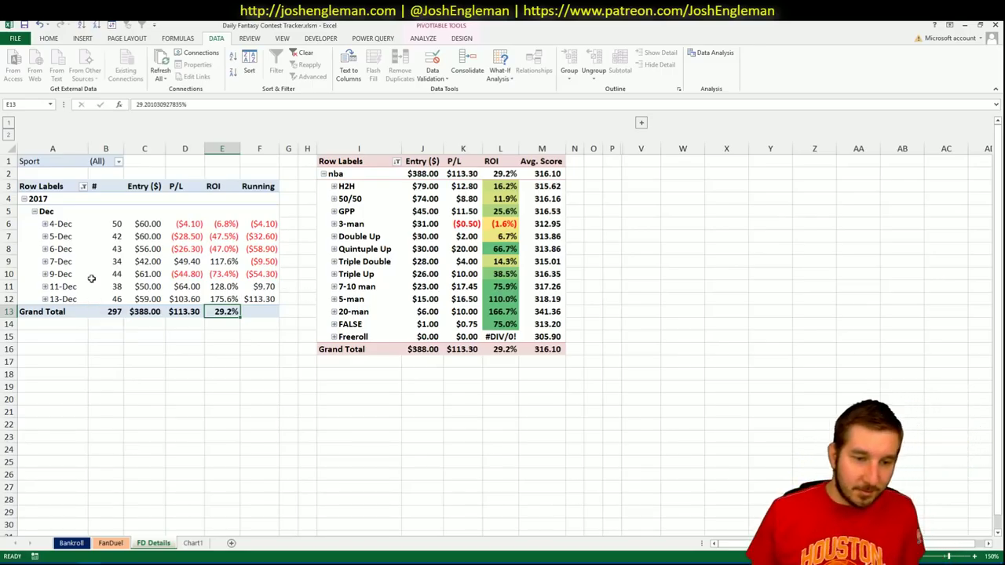
# Step: Look at Chart1, glance at the 2017.12.13 rewind workbook, and return to the tracker chart
pyautogui.click(192, 542)
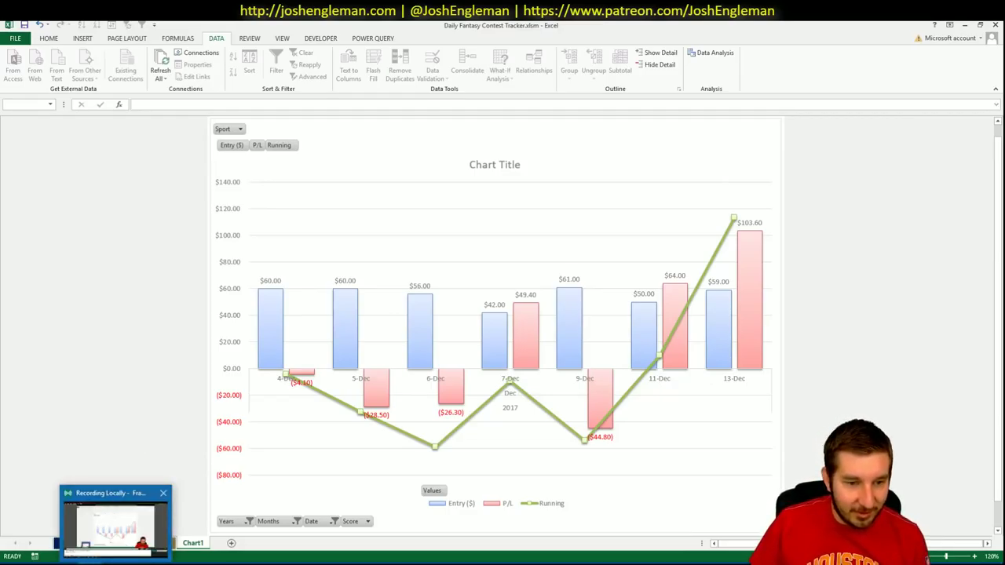
pyautogui.click(113, 562)
pyautogui.click(55, 519)
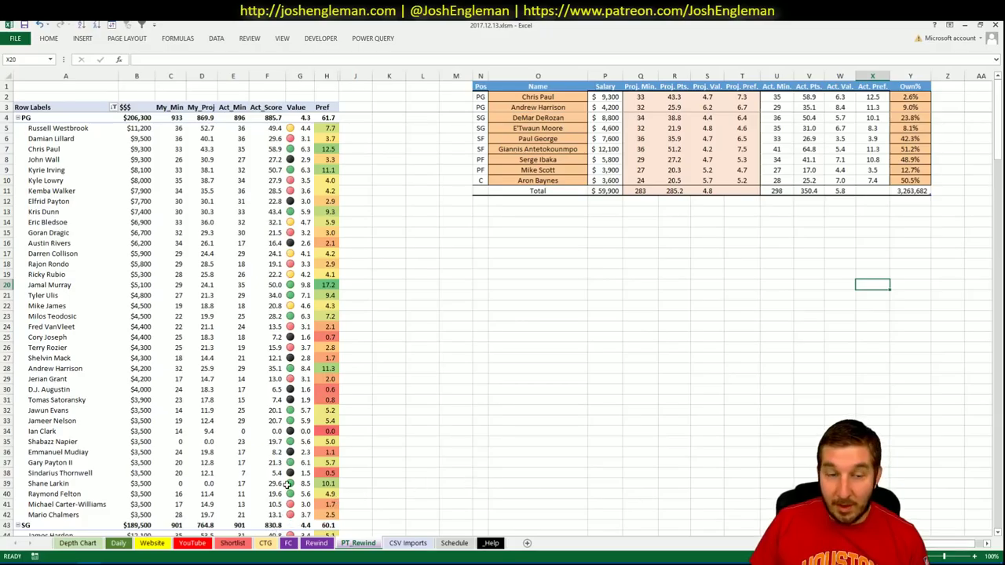
pyautogui.click(110, 560)
pyautogui.click(176, 538)
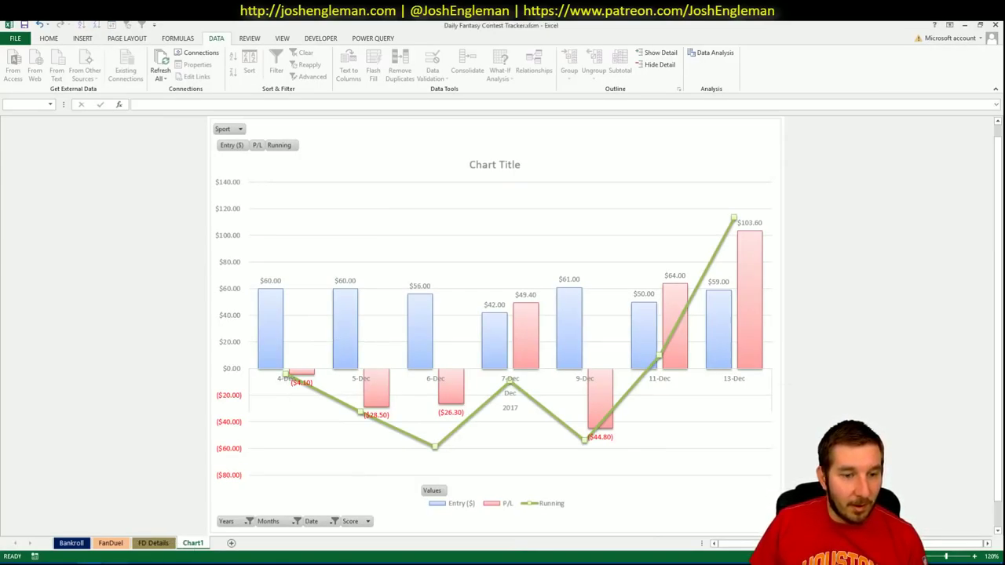
# Step: Select the 13-Dec row in FD Details, then move to the FanDuel contest entries sheet
pyautogui.click(153, 543)
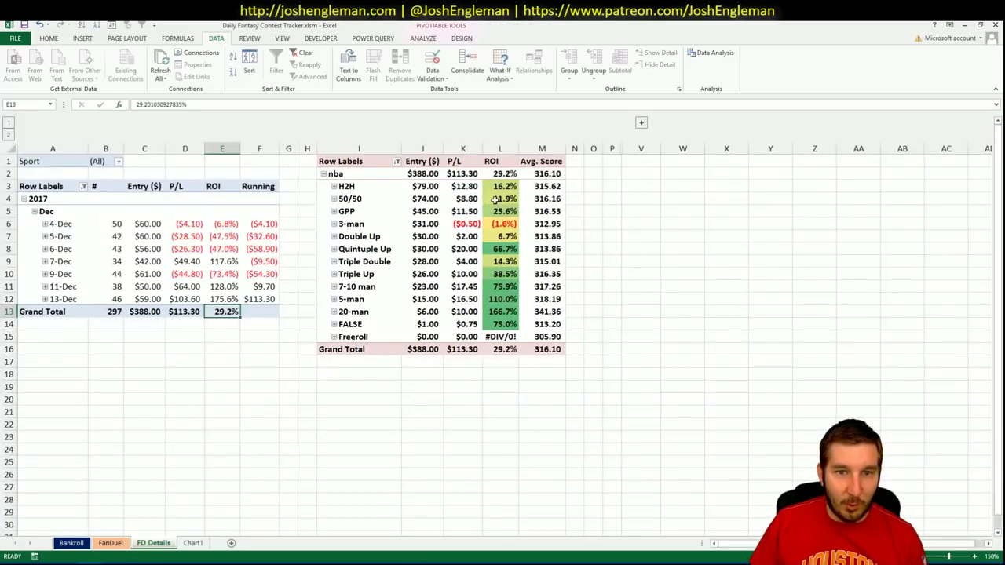
pyautogui.click(48, 302)
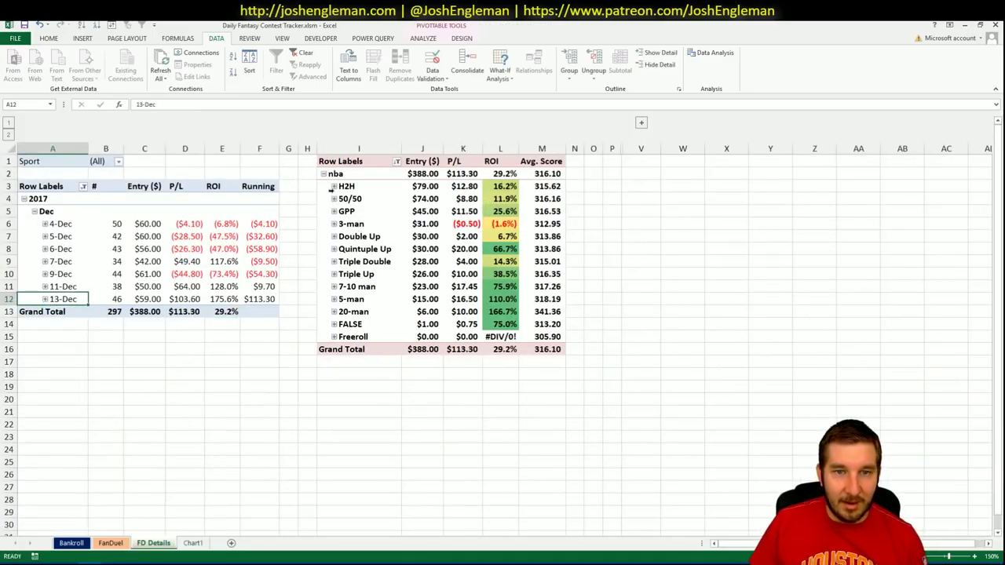
pyautogui.click(112, 542)
# Step: Inspect the 13-Dec 20-player league and satellite entry rows, then return to FD Details and FanDuel
pyautogui.moveTo(570, 280); pyautogui.dragTo(232, 280)
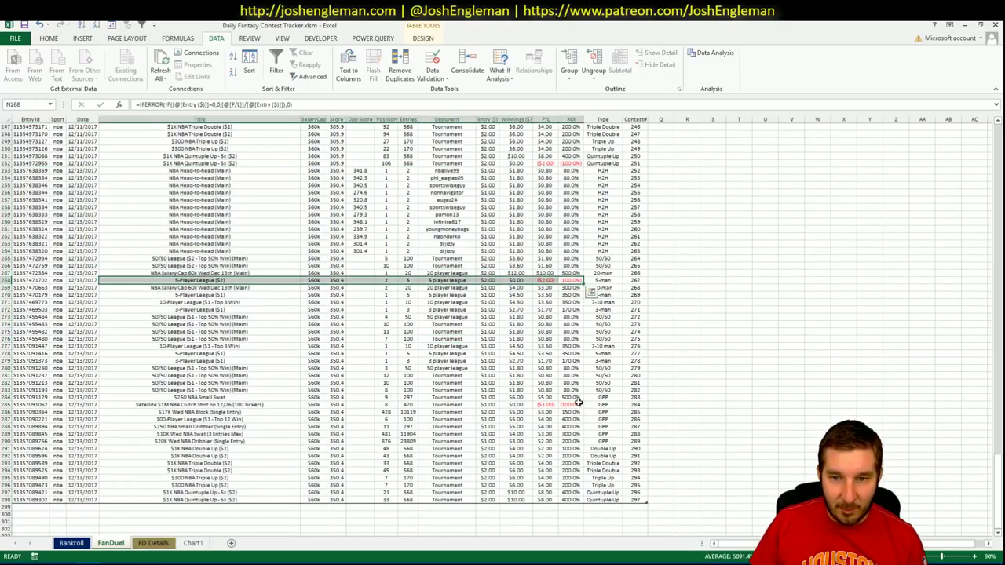
pyautogui.moveTo(578, 398); pyautogui.dragTo(233, 403)
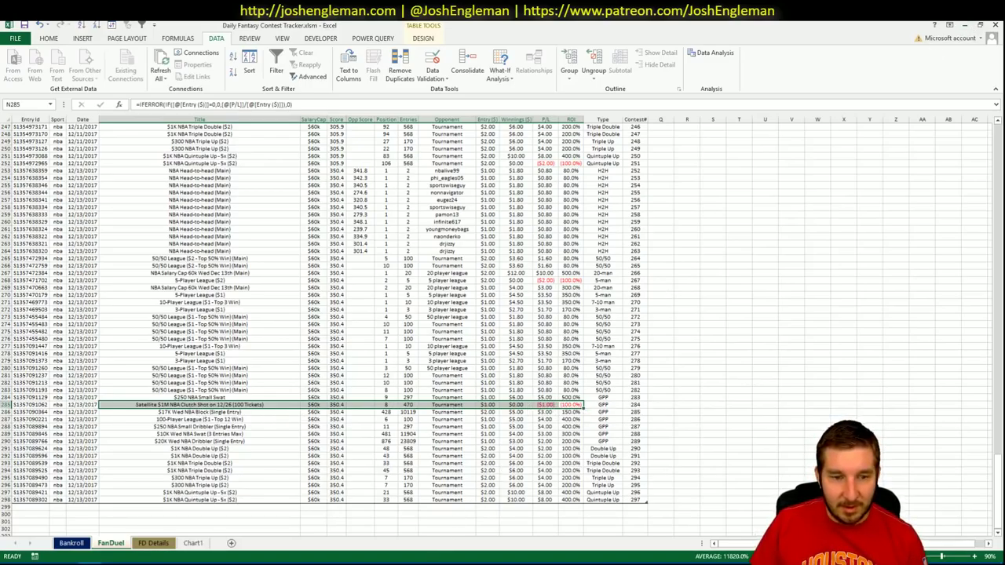
pyautogui.click(162, 544)
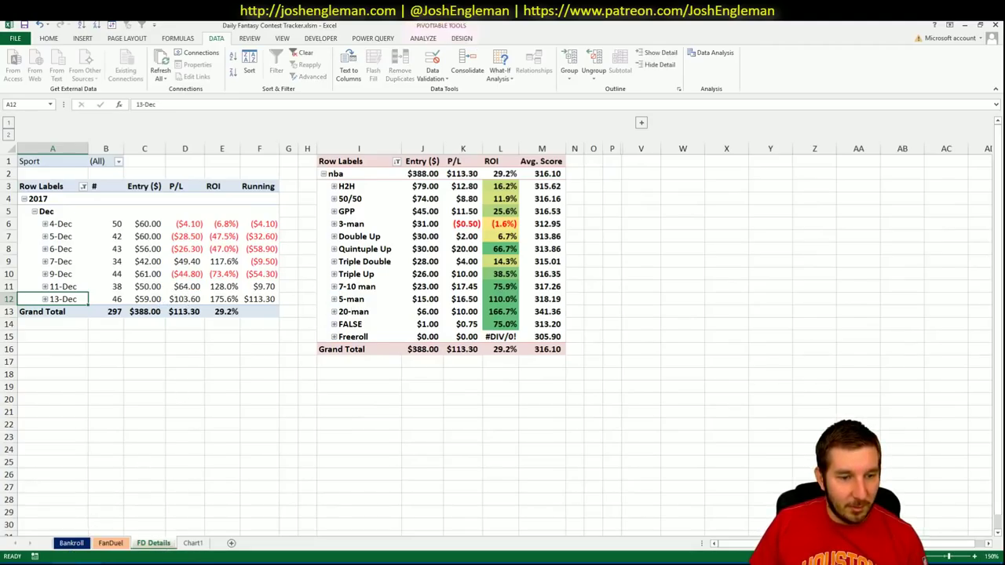
pyautogui.hotkey('alt', 'Tab')
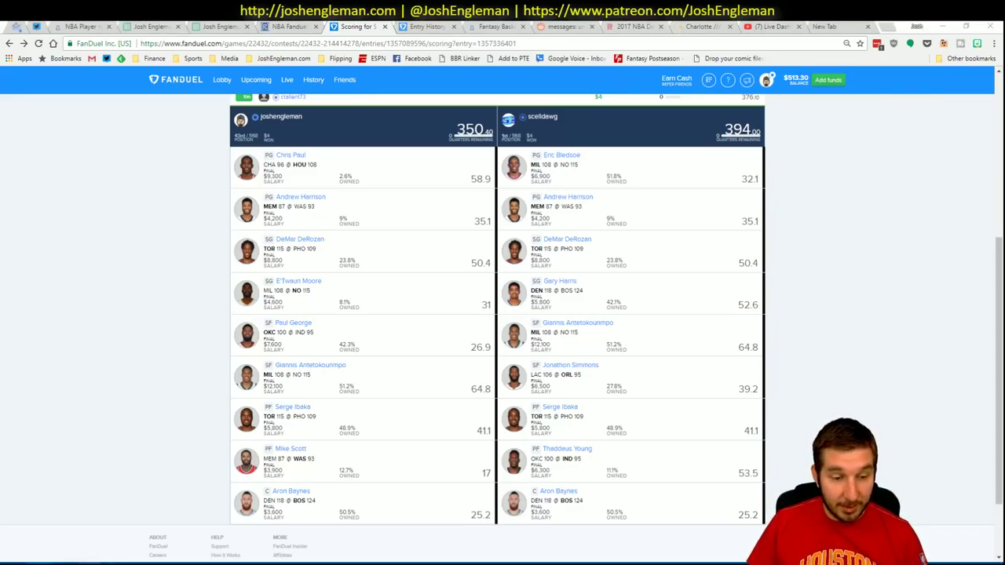
# Step: Return from FanDuel to the 2017.12.13 workbook's PT_Rewind sheet with the 350.4-point lineup
pyautogui.click(82, 537)
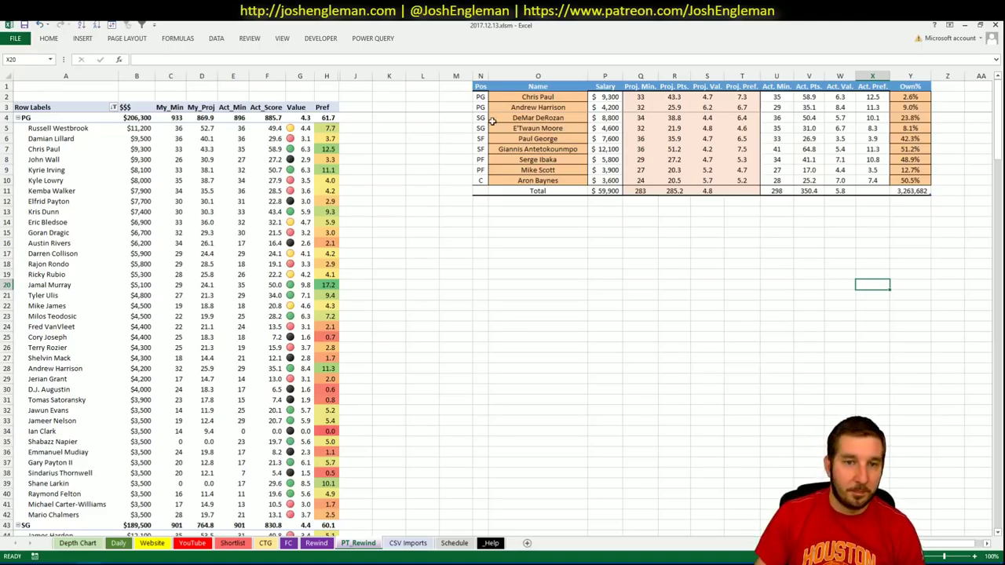
# Step: Review the PG pivot rows, led by Jamal Murray's 17.2 Pref, against the 350.4-point lineup
pyautogui.click(353, 292)
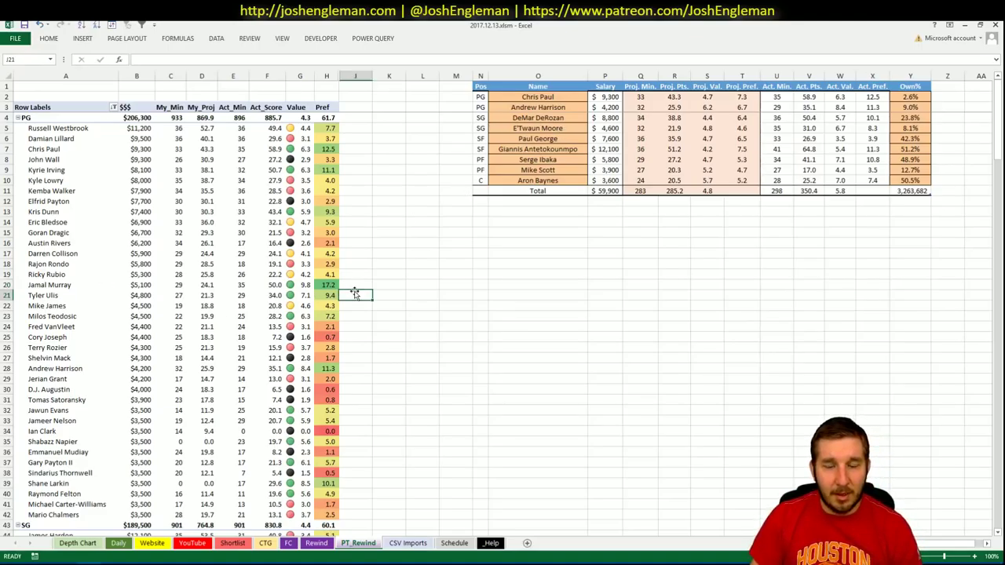
# Step: Scroll to the SG pivot rows at row 43, where Gary Harris leads with 16.5 Pref
pyautogui.scroll(-12, 353, 292)
pyautogui.scroll(-1, 355, 296)
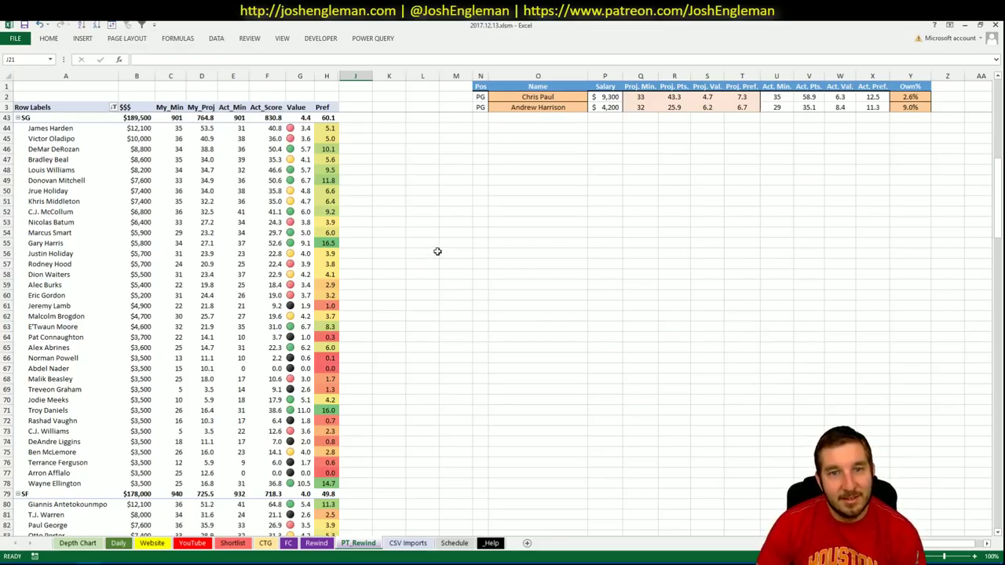
pyautogui.scroll(13, 437, 251)
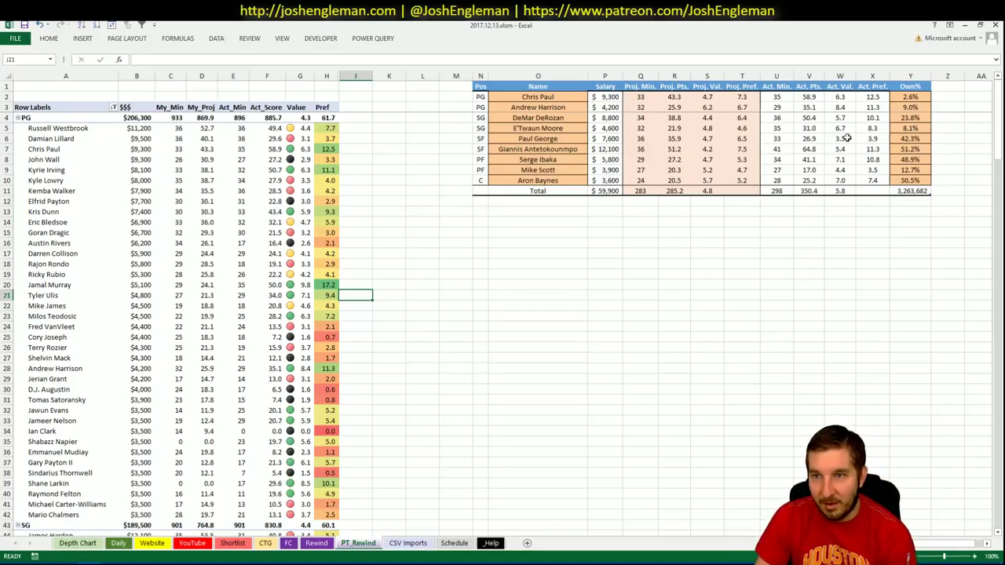
pyautogui.click(478, 254)
pyautogui.scroll(-10, 376, 250)
# Step: Scroll to the SF pivot rows at row 79, topped by Mario Hezonja's 18.1 Pref
pyautogui.scroll(-14, 376, 249)
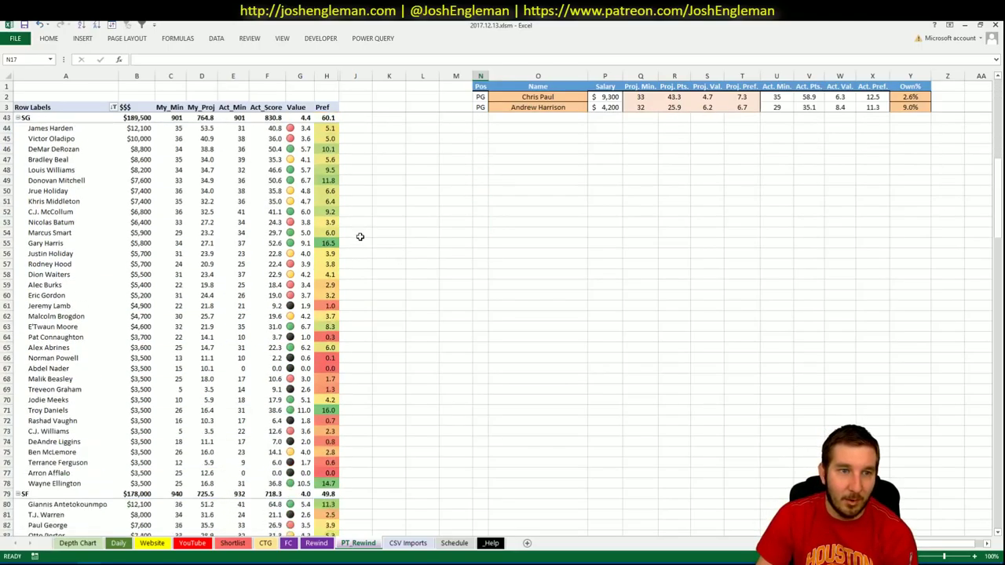
pyautogui.scroll(-1, 355, 230)
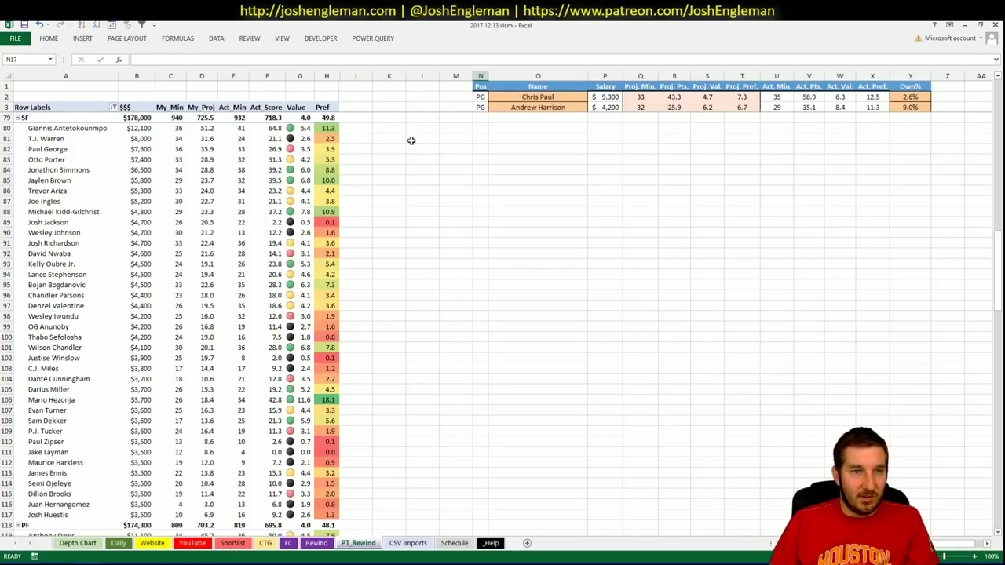
# Step: Glance back at the lineup table, then scroll to the PF rows at row 118
pyautogui.scroll(-11, 444, 179)
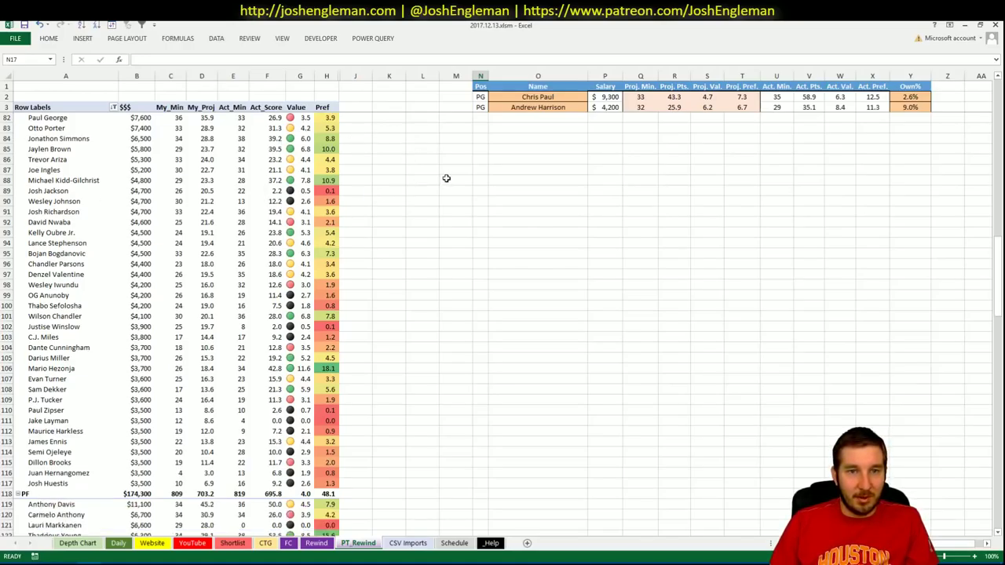
pyautogui.scroll(20, 469, 174)
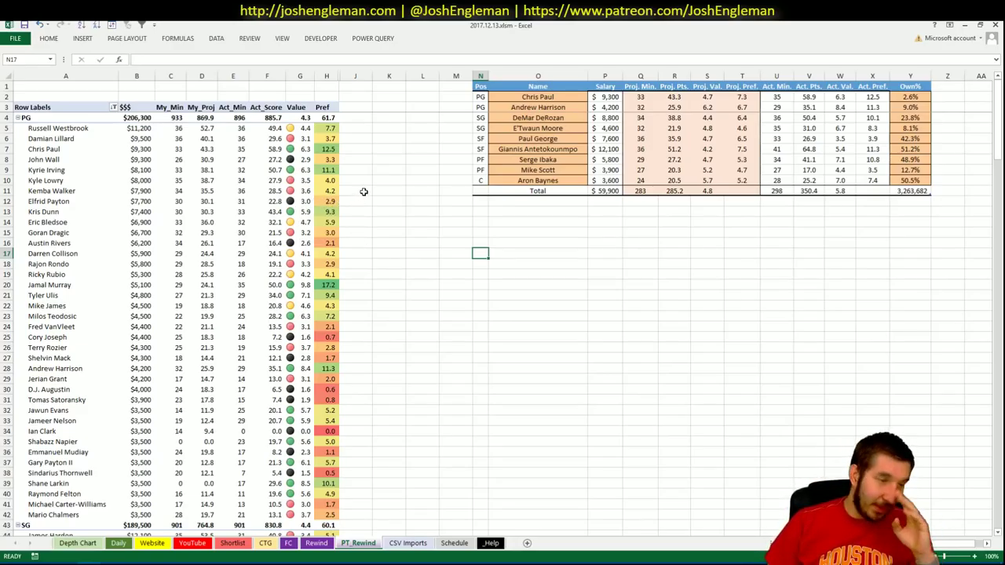
pyautogui.scroll(-20, 365, 193)
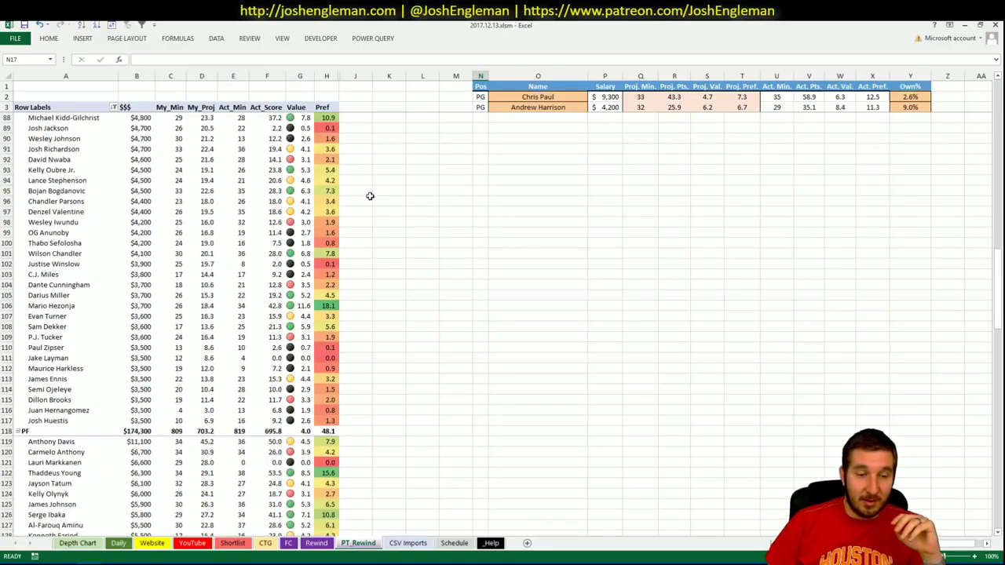
pyautogui.scroll(-10, 370, 195)
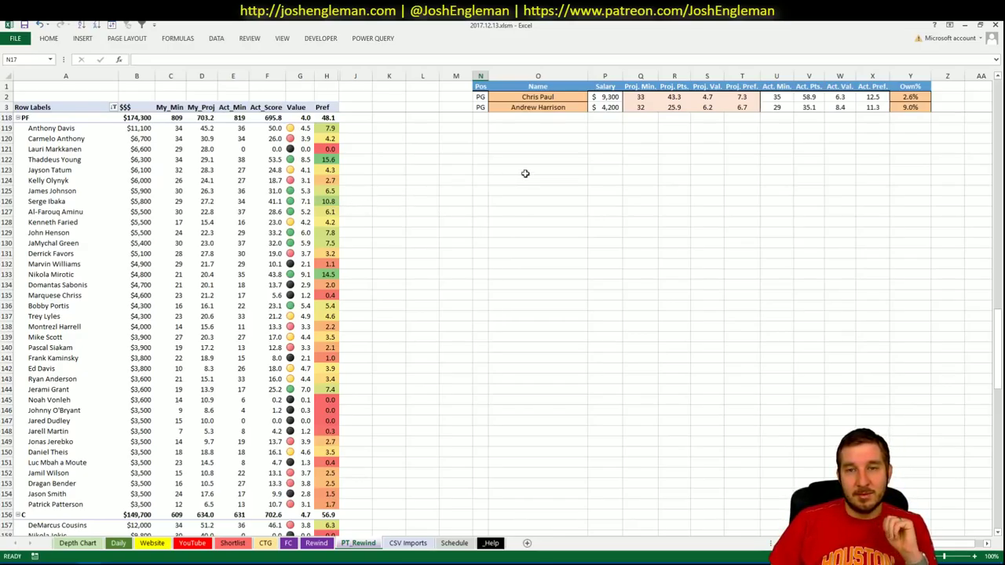
# Step: Show the PF group totals, $174,300 salary and 48.1 Pref, above the C group's DeMarcus Cousins
pyautogui.scroll(5, 514, 174)
pyautogui.scroll(-4, 525, 173)
pyautogui.scroll(-1, 525, 174)
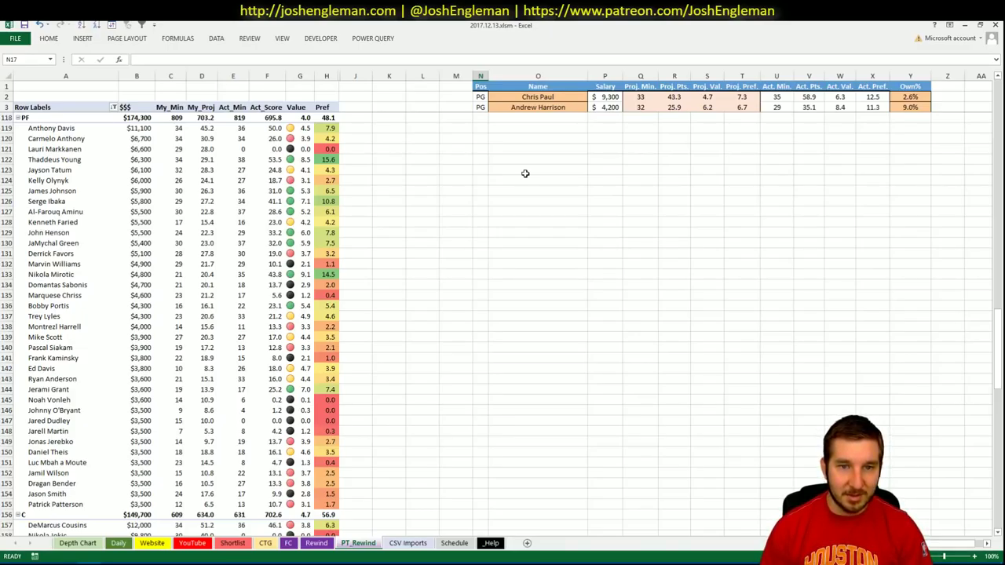
pyautogui.scroll(20, 603, 218)
pyautogui.scroll(7, 608, 219)
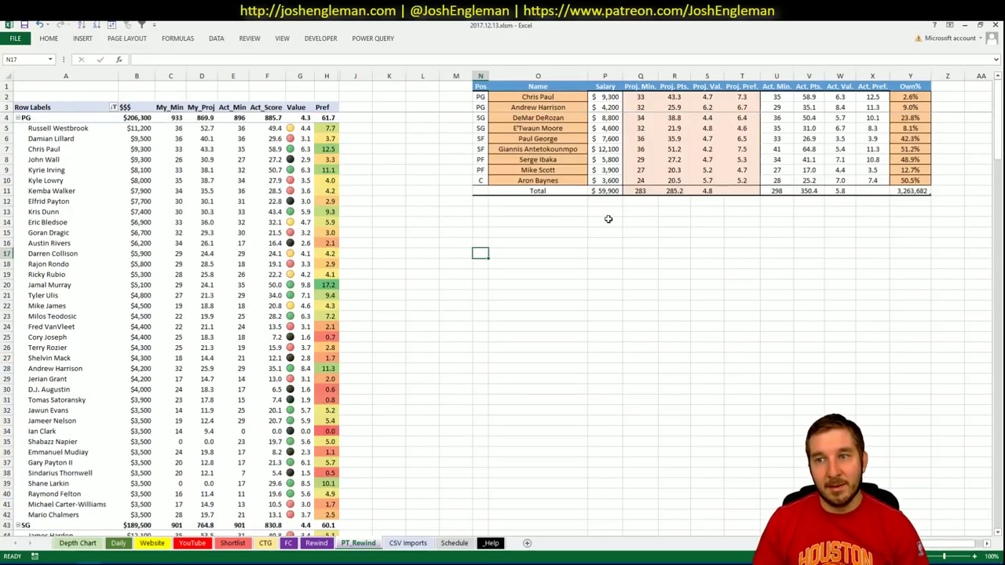
pyautogui.click(620, 223)
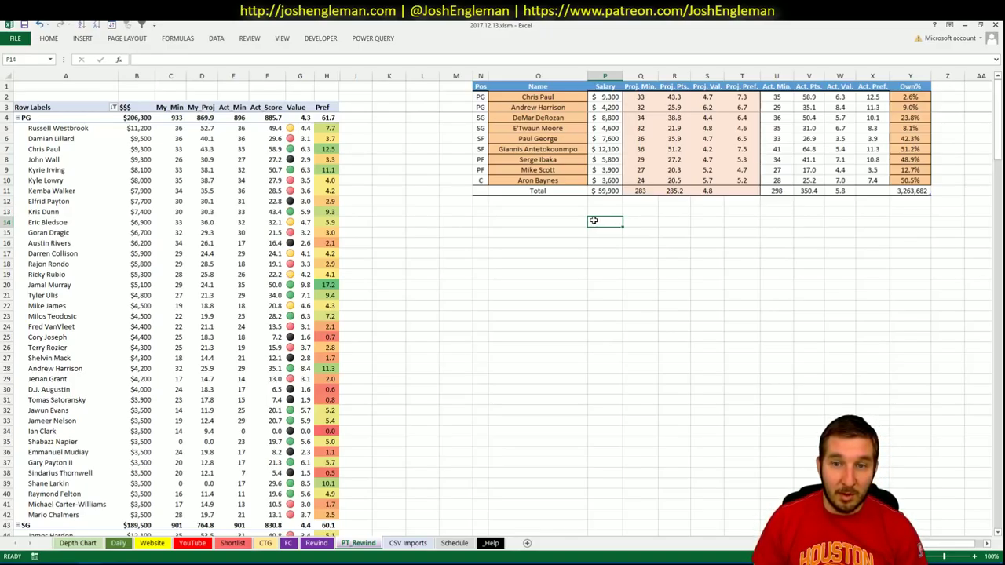
pyautogui.click(398, 211)
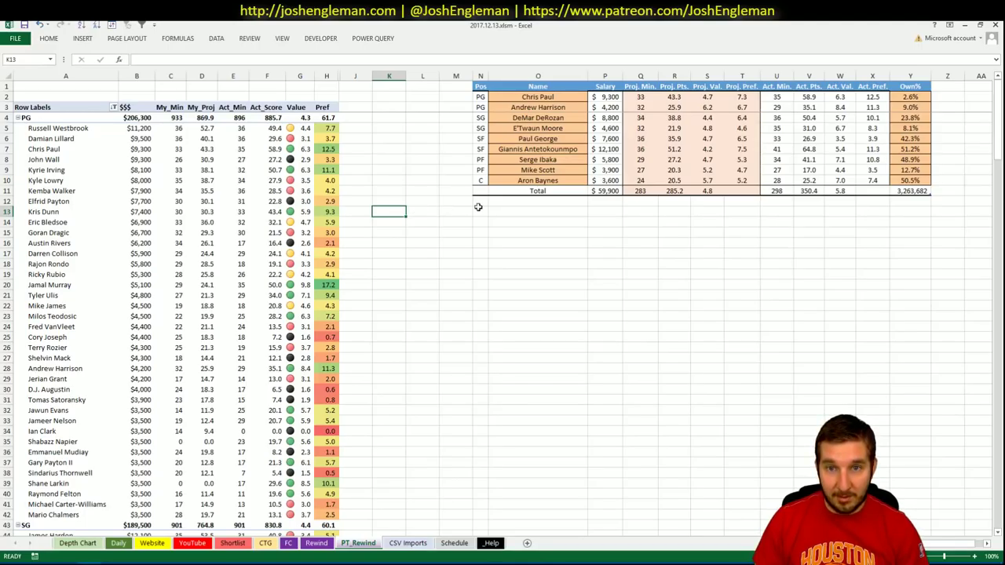
pyautogui.click(396, 243)
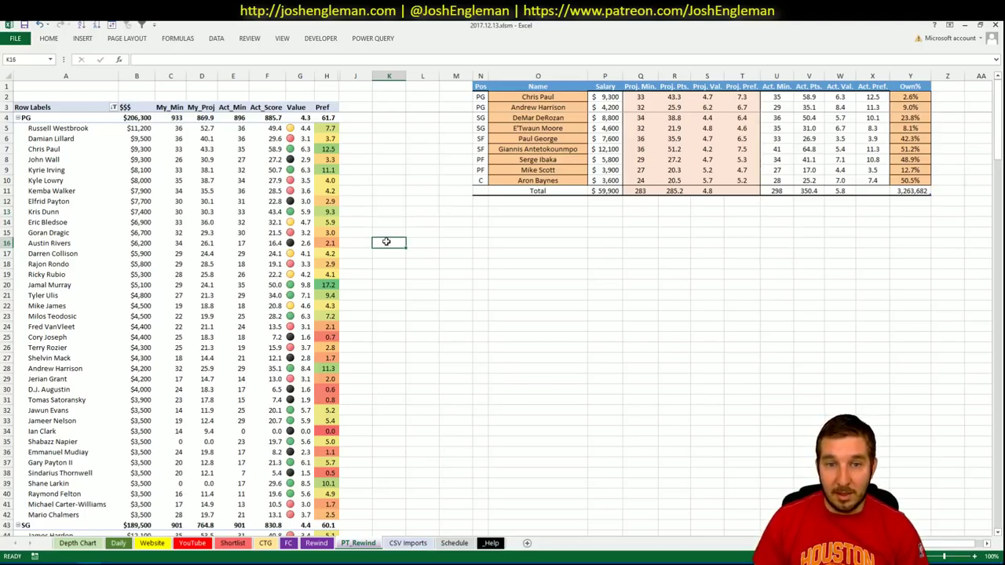
pyautogui.scroll(-12, 421, 248)
# Step: Scroll the PT_Rewind pivot down through the C section to the Grand Total at row 182
pyautogui.scroll(-20, 420, 248)
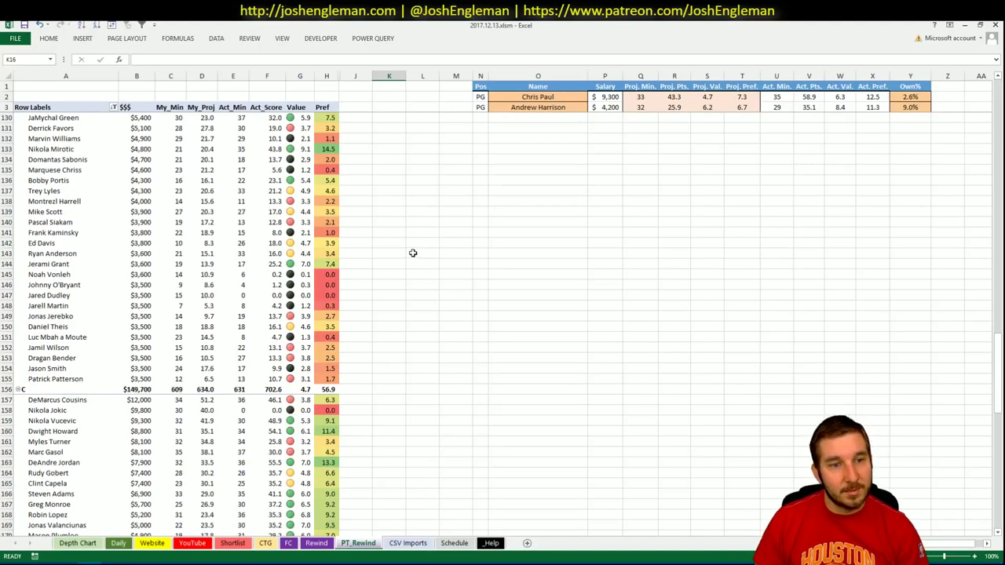
pyautogui.scroll(-1, 413, 253)
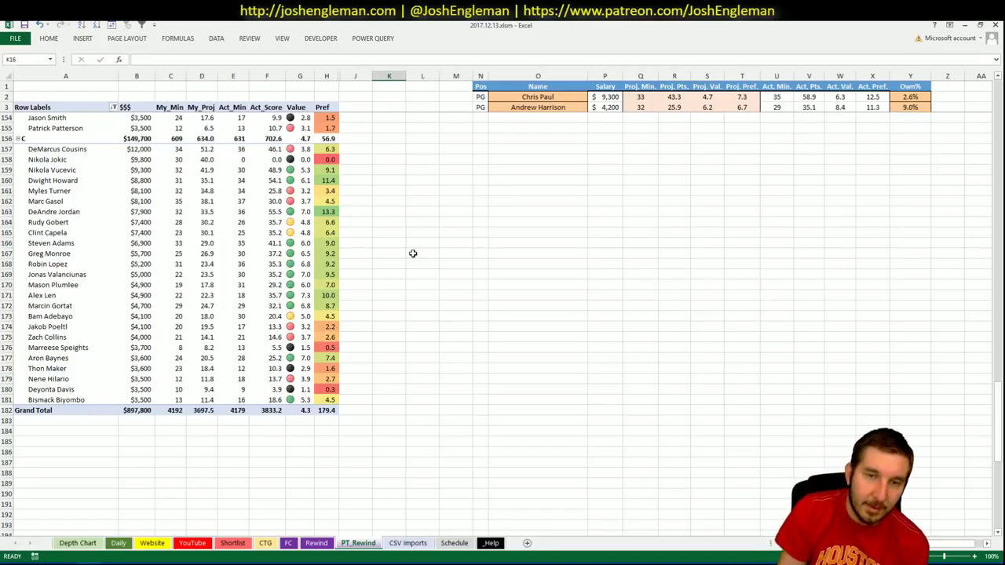
pyautogui.scroll(20, 709, 261)
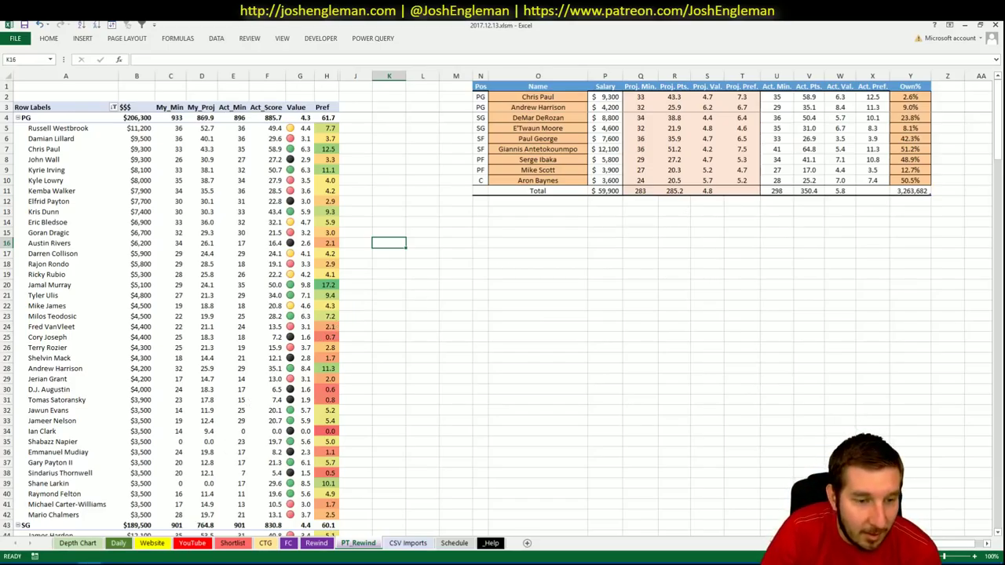
# Step: In the Contest Tracker, mark the 13-Dec daily row, then expand and collapse the 3-man contest breakdown
pyautogui.moveTo(90, 562)
pyautogui.click(157, 530)
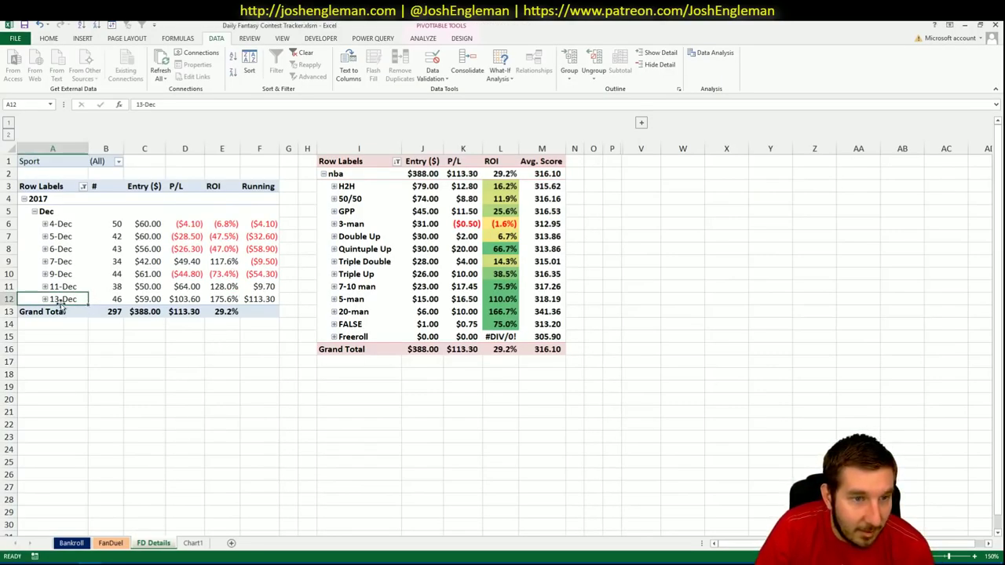
pyautogui.moveTo(59, 300); pyautogui.dragTo(263, 299)
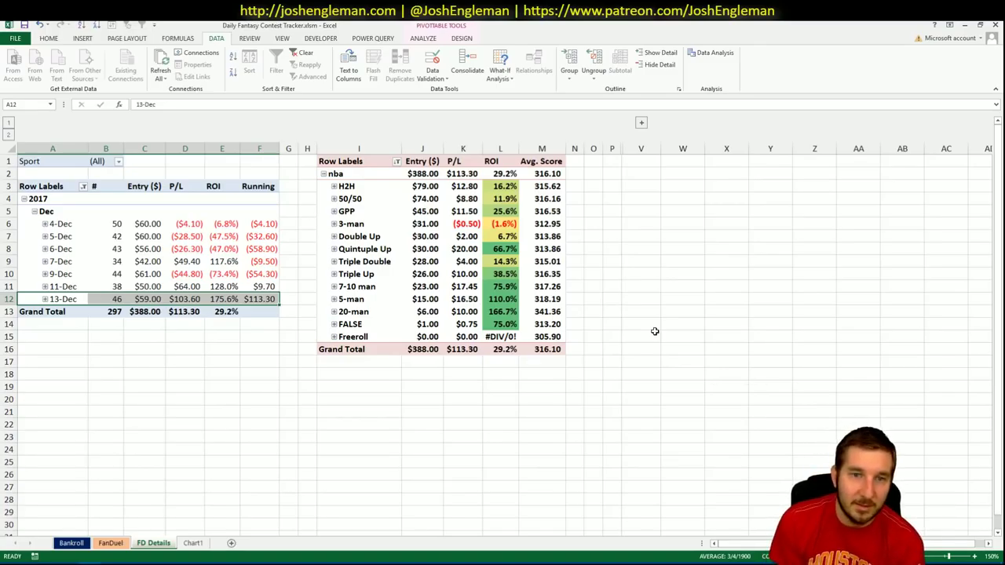
pyautogui.click(334, 225)
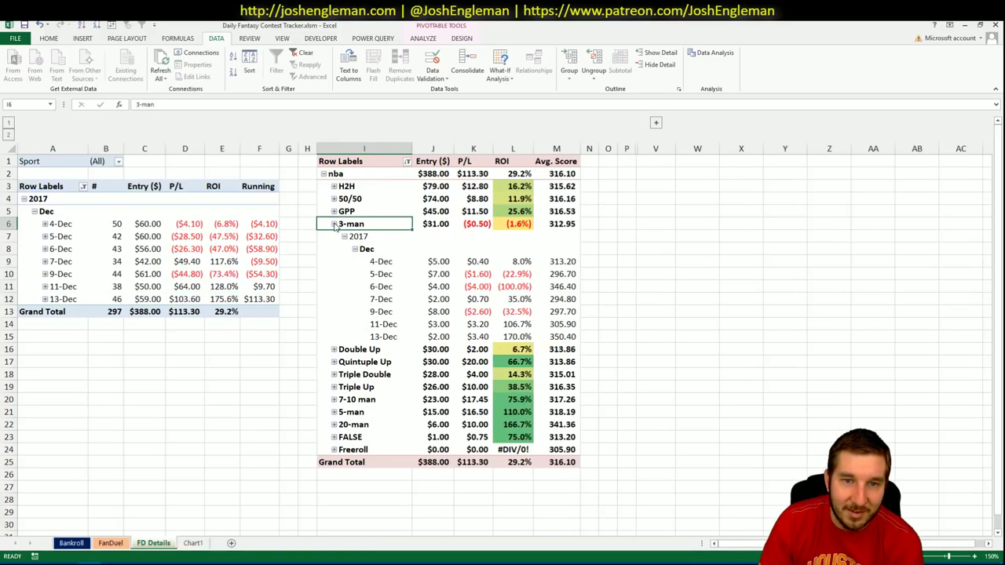
pyautogui.click(334, 225)
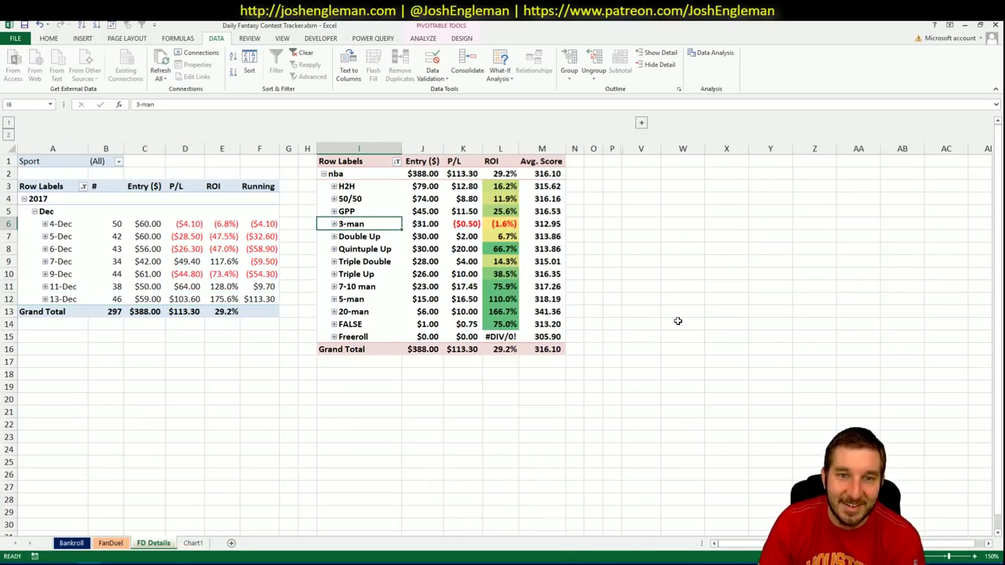